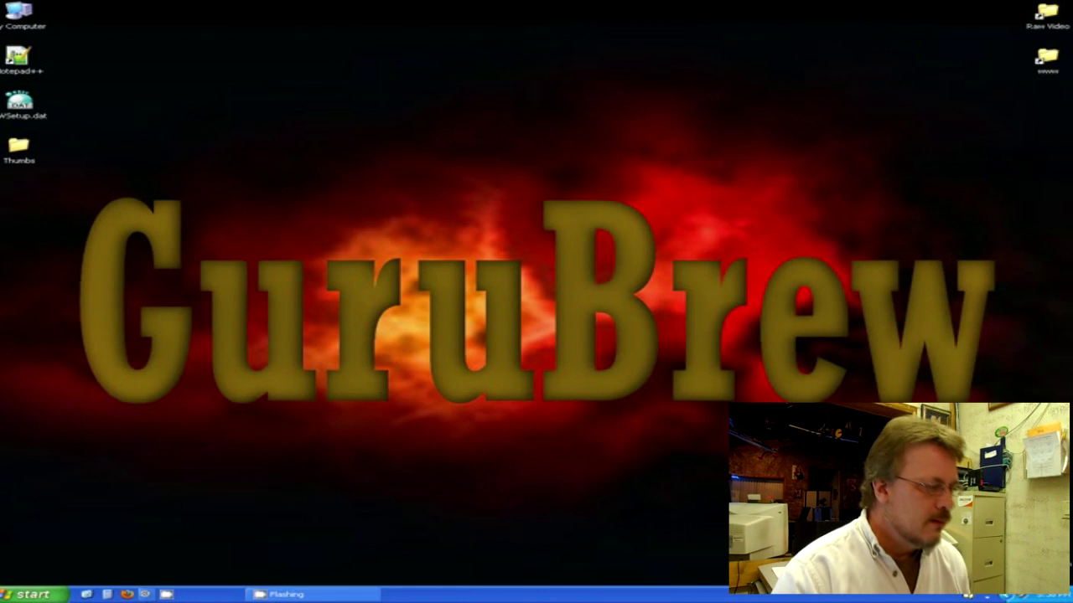
Launch Firefox from the quick-launch bar so it opens on the Google homepage.
{"action": "left_click", "coordinate": [126, 594]}
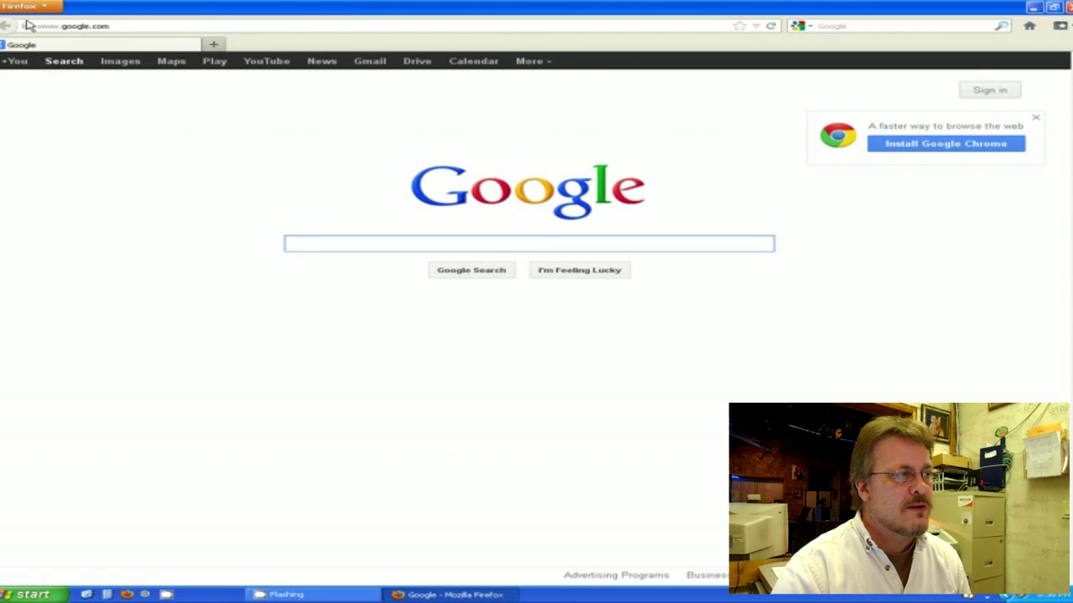
Turn on Firefox's Menu Bar from the tab bar context menu, leaving File through Help visible.
{"action": "right_click", "coordinate": [634, 50]}
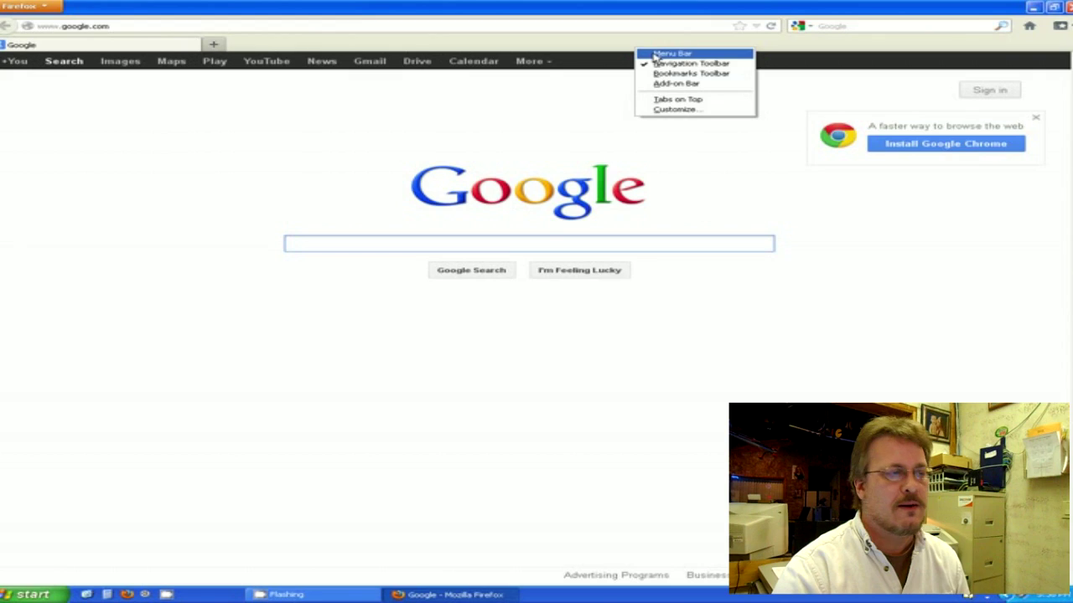
{"action": "left_click", "coordinate": [670, 53]}
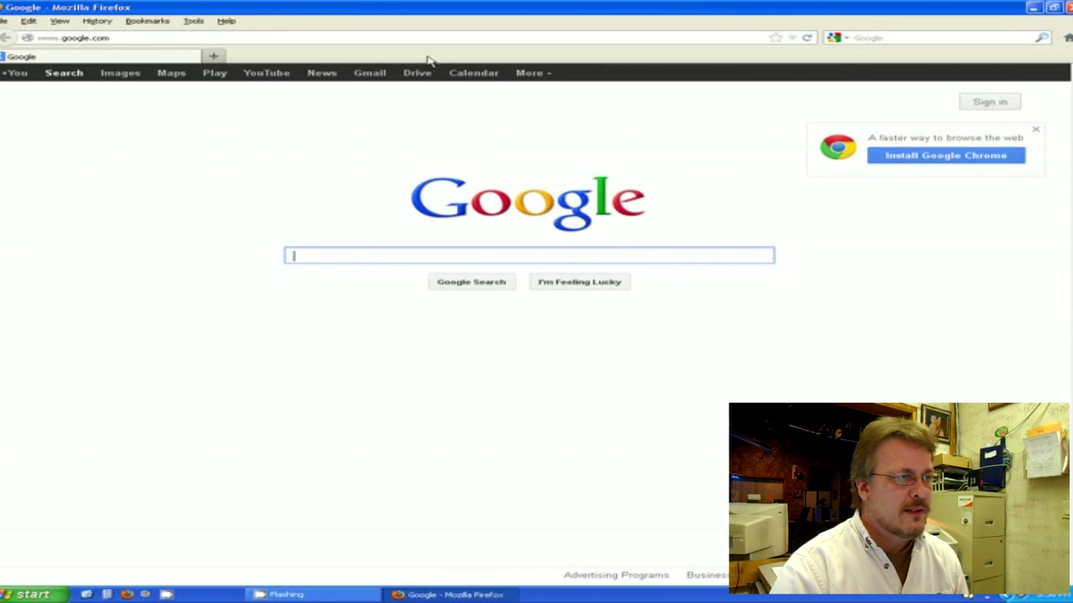
{"action": "right_click", "coordinate": [536, 57]}
{"action": "left_click", "coordinate": [557, 62]}
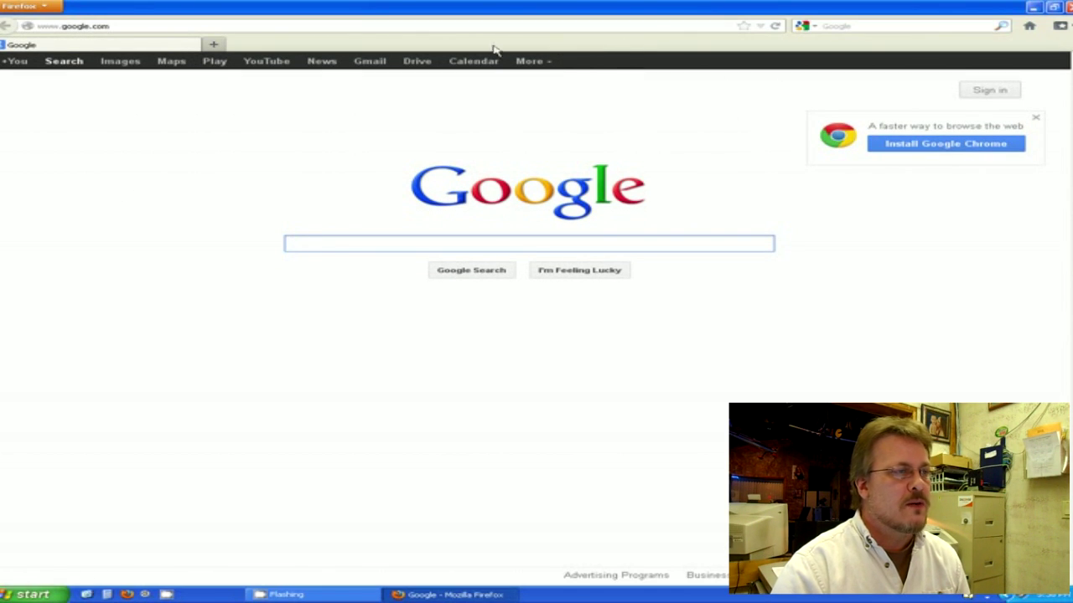
{"action": "right_click", "coordinate": [656, 45]}
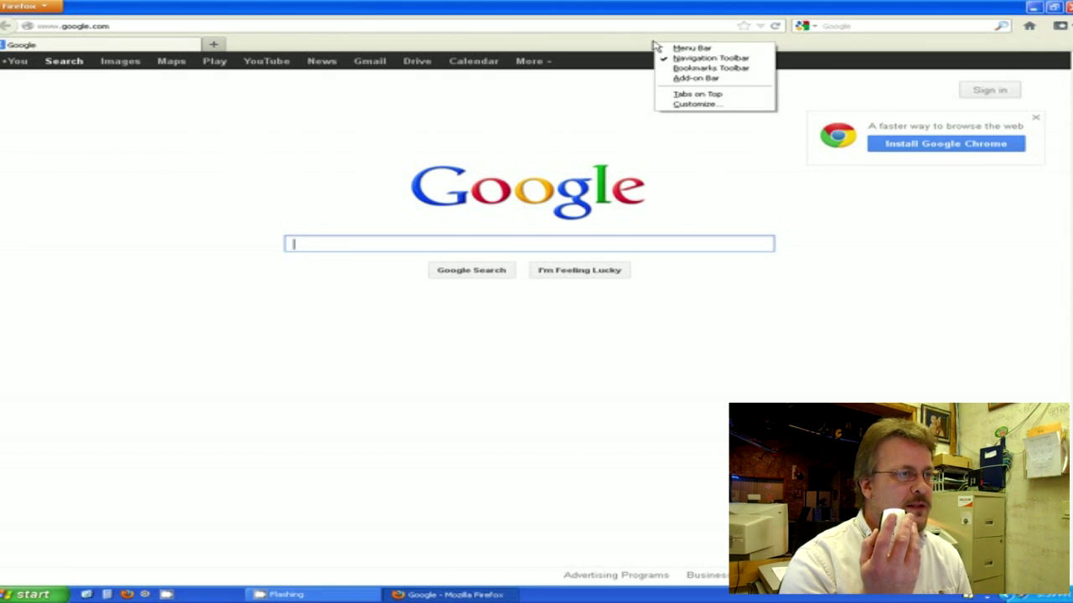
{"action": "left_click", "coordinate": [700, 52]}
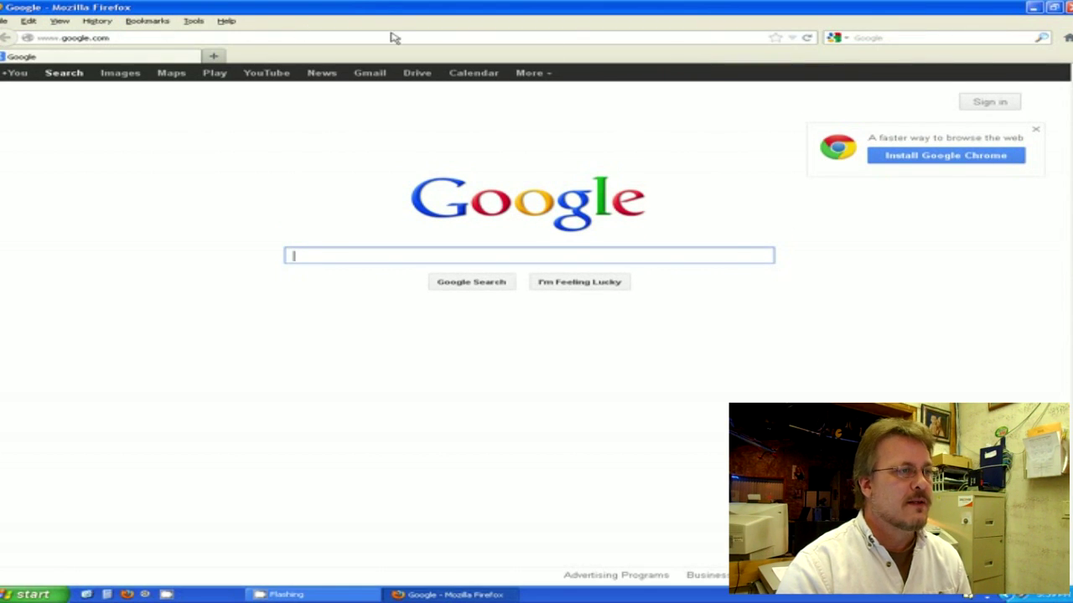
{"action": "right_click", "coordinate": [666, 64]}
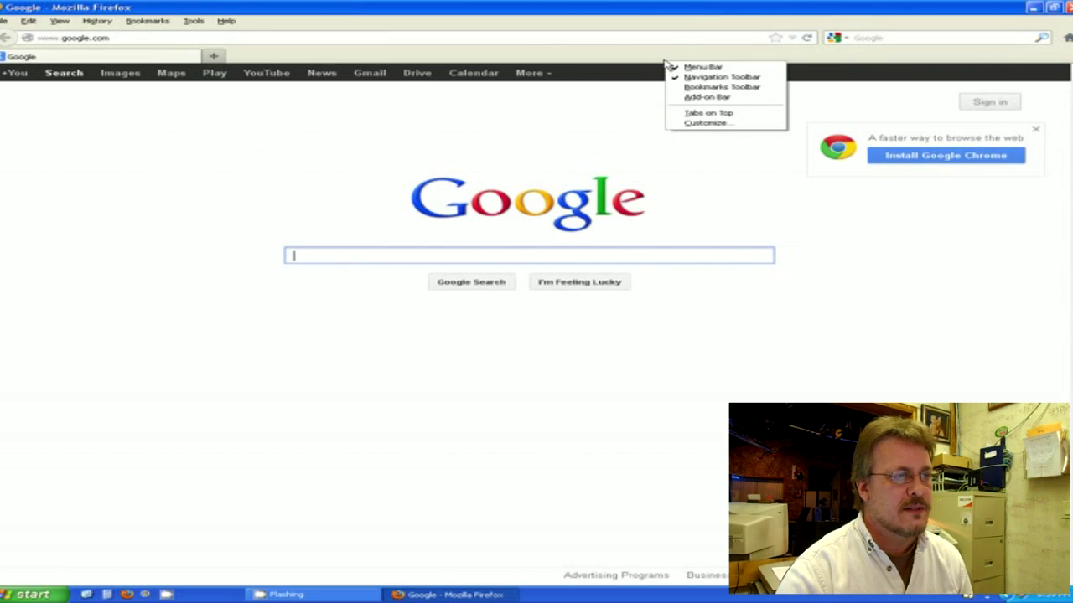
{"action": "left_click", "coordinate": [702, 69]}
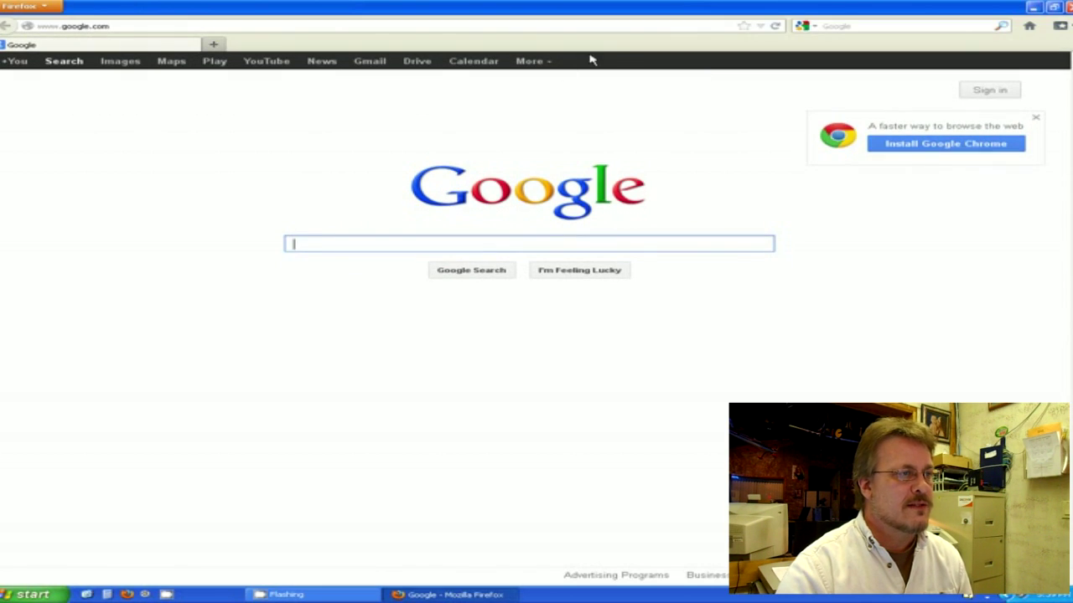
{"action": "right_click", "coordinate": [610, 49]}
{"action": "left_click", "coordinate": [643, 52]}
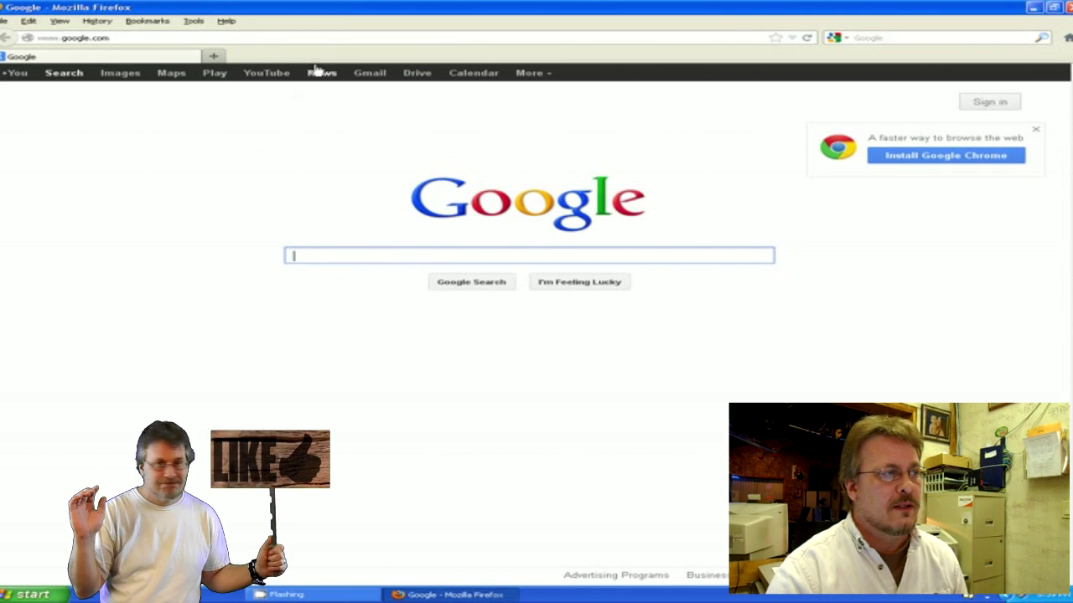
From Tools > Clear Recent History, set the time range to Everything and clear now.
{"action": "left_click", "coordinate": [193, 21]}
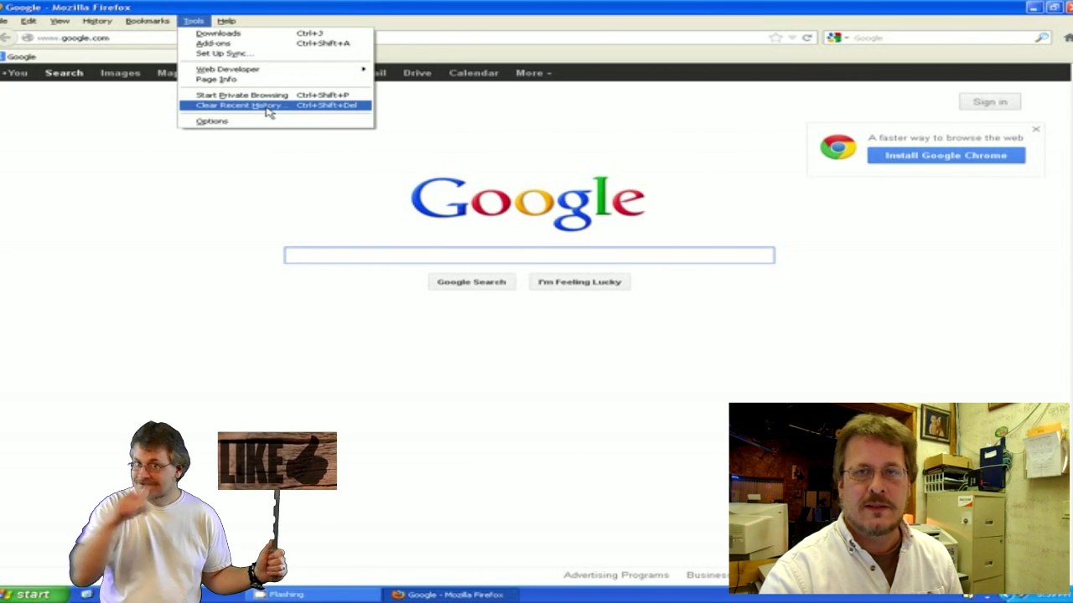
{"action": "left_click", "coordinate": [267, 106]}
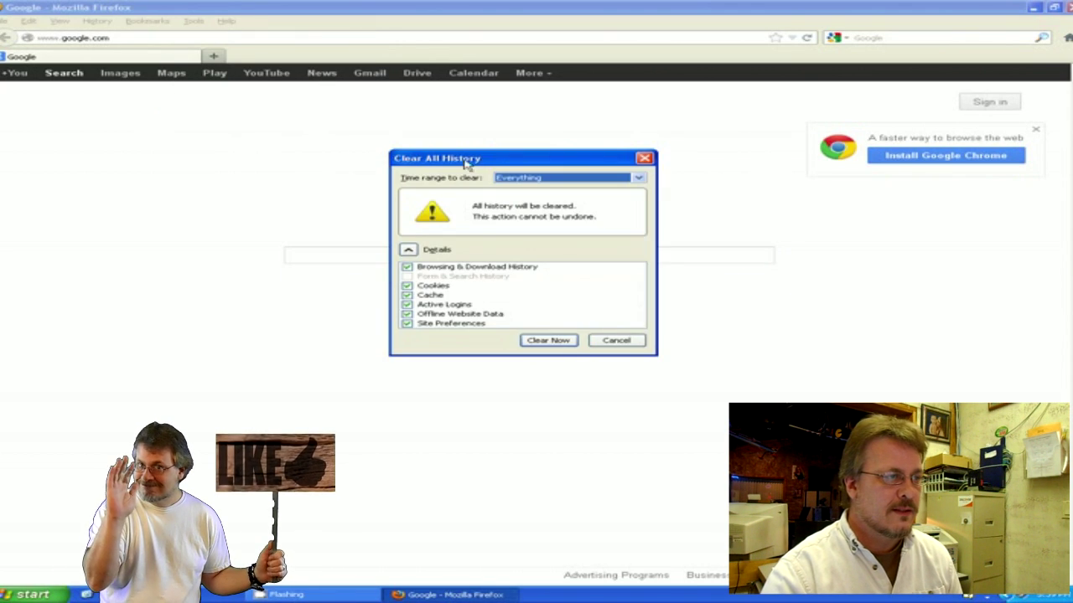
{"action": "left_click_drag", "start_coordinate": [464, 159], "coordinate": [280, 152]}
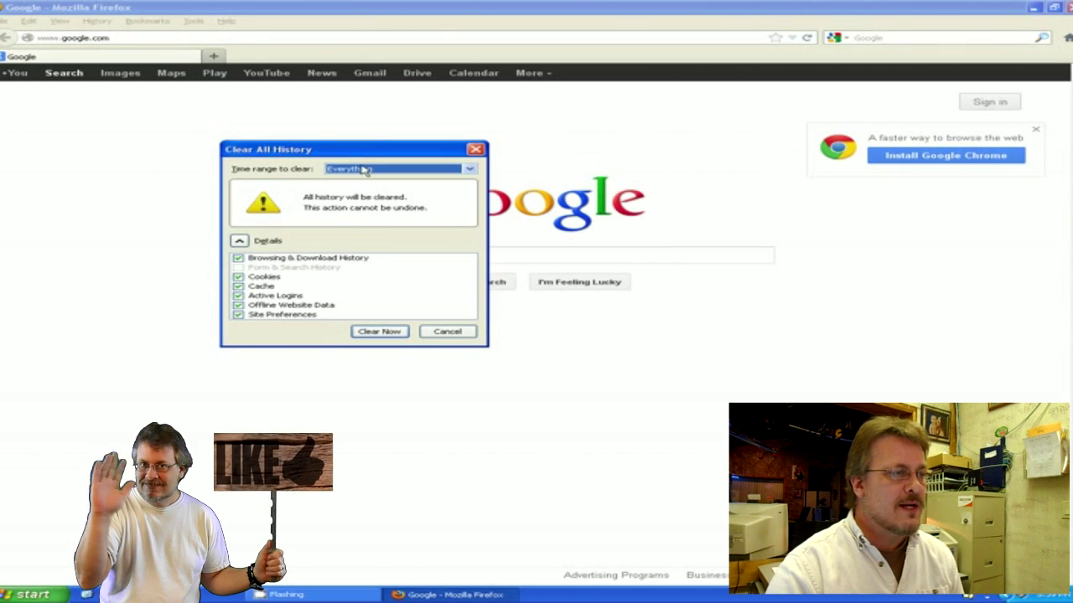
{"action": "left_click", "coordinate": [471, 170]}
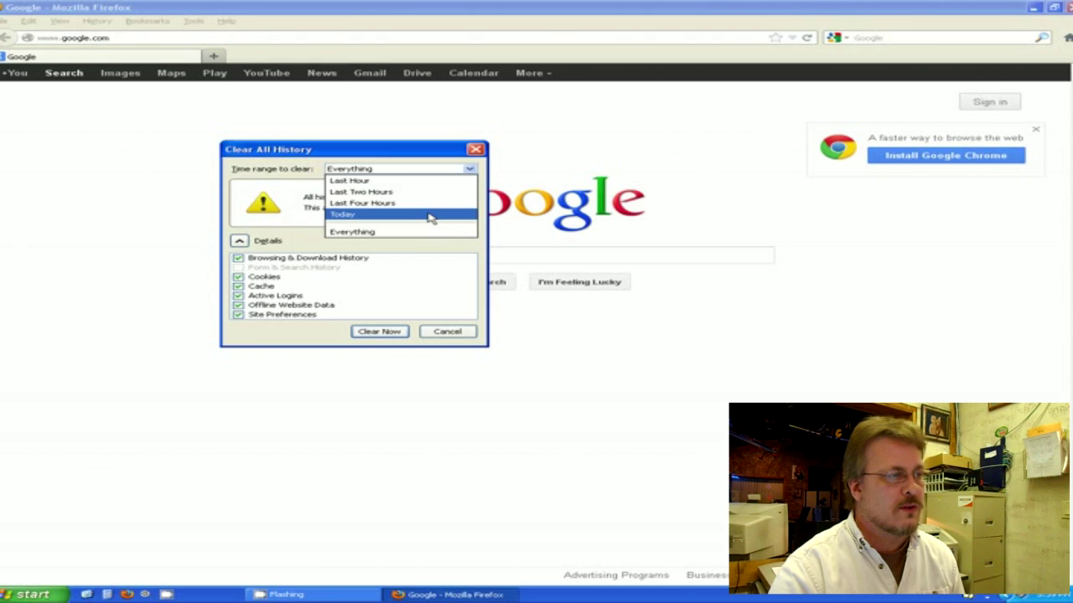
{"action": "left_click", "coordinate": [390, 238]}
{"action": "left_click_drag", "start_coordinate": [377, 154], "coordinate": [445, 129]}
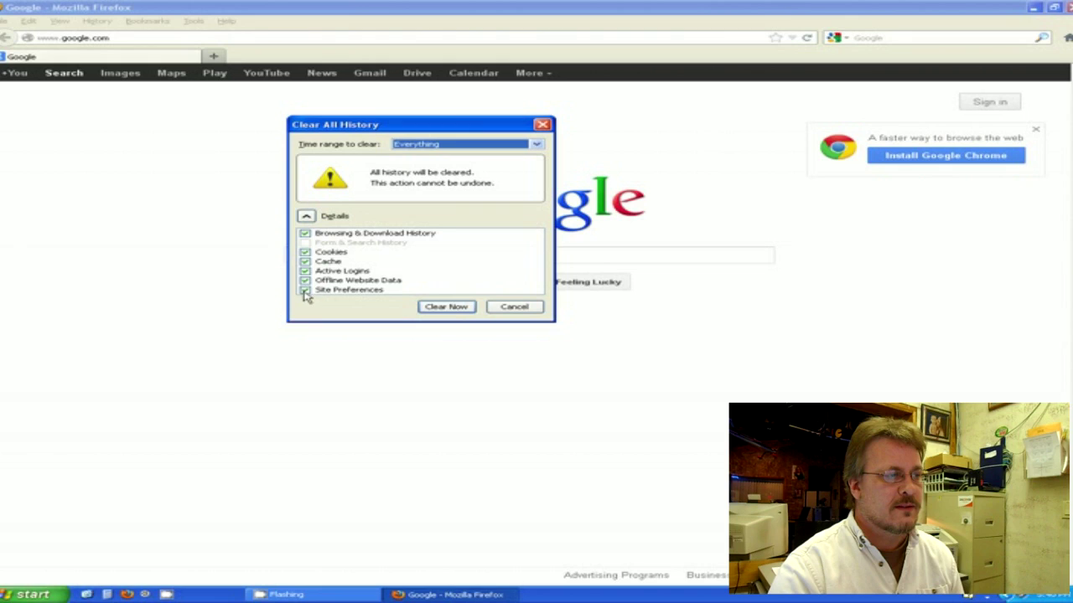
{"action": "left_click", "coordinate": [451, 311]}
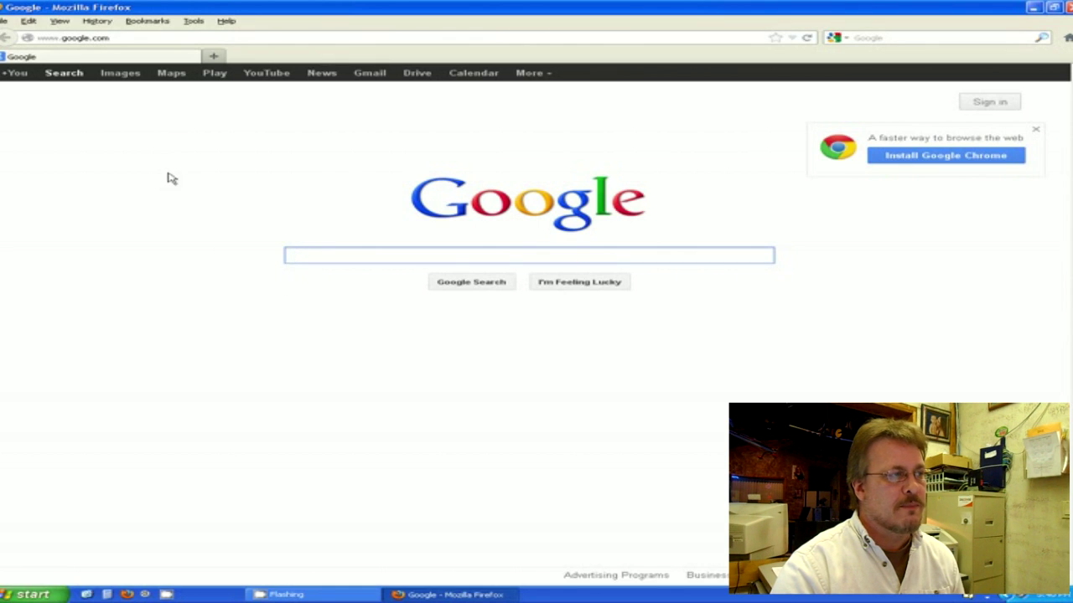
Confirm the History menu shows no recent entries, then close Firefox with Alt+F4.
{"action": "left_click", "coordinate": [97, 21]}
{"action": "mouse_move", "coordinate": [148, 21]}
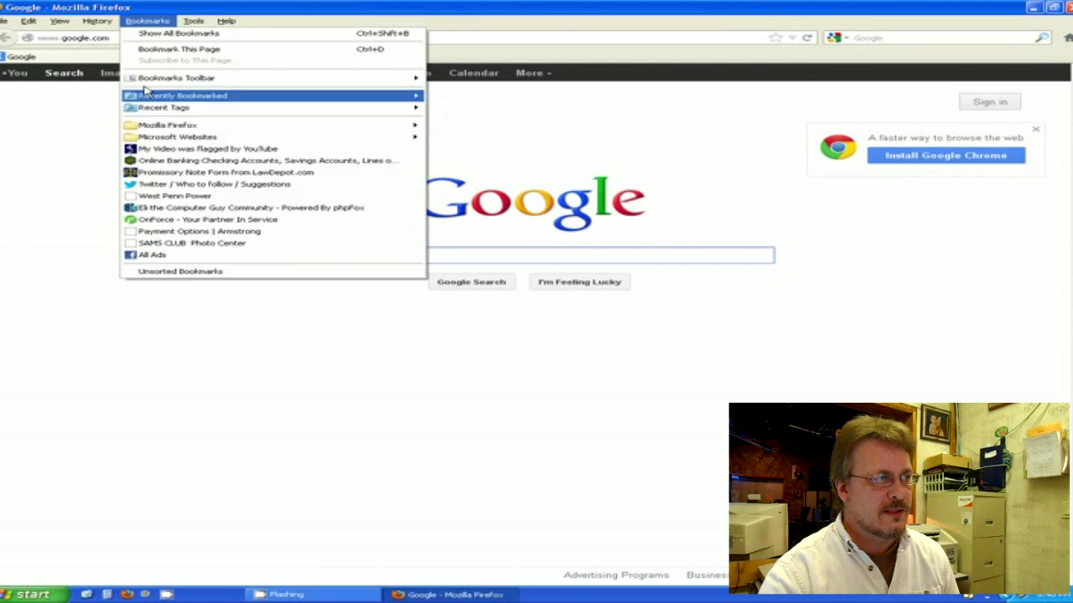
{"action": "mouse_move", "coordinate": [105, 28]}
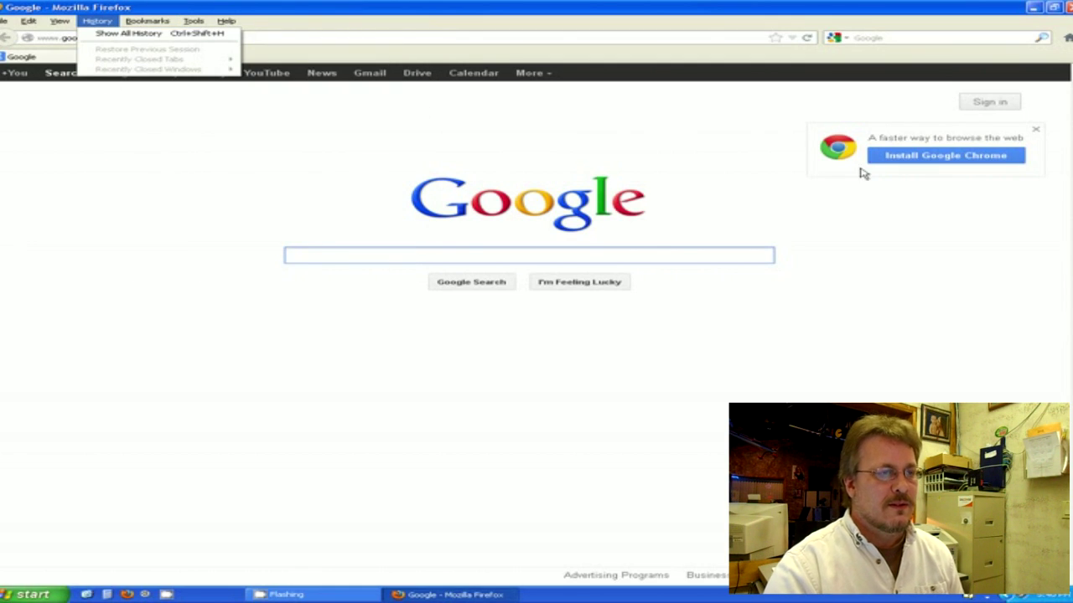
{"action": "left_click", "coordinate": [696, 153]}
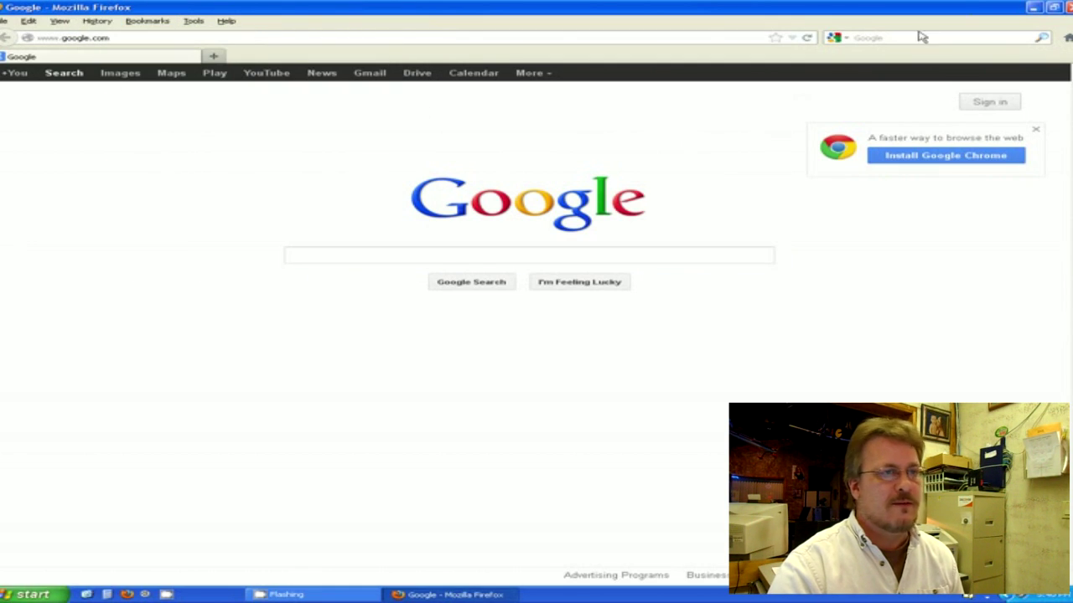
{"action": "key", "text": "alt+F4"}
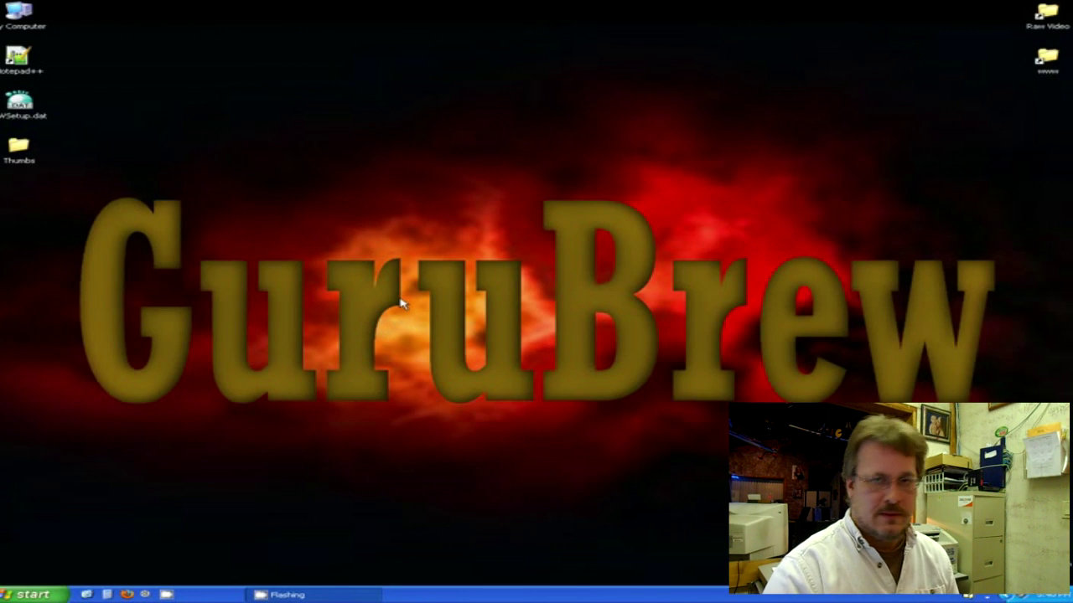
Launch Internet Explorer from the Start menu.
{"action": "left_click", "coordinate": [42, 596]}
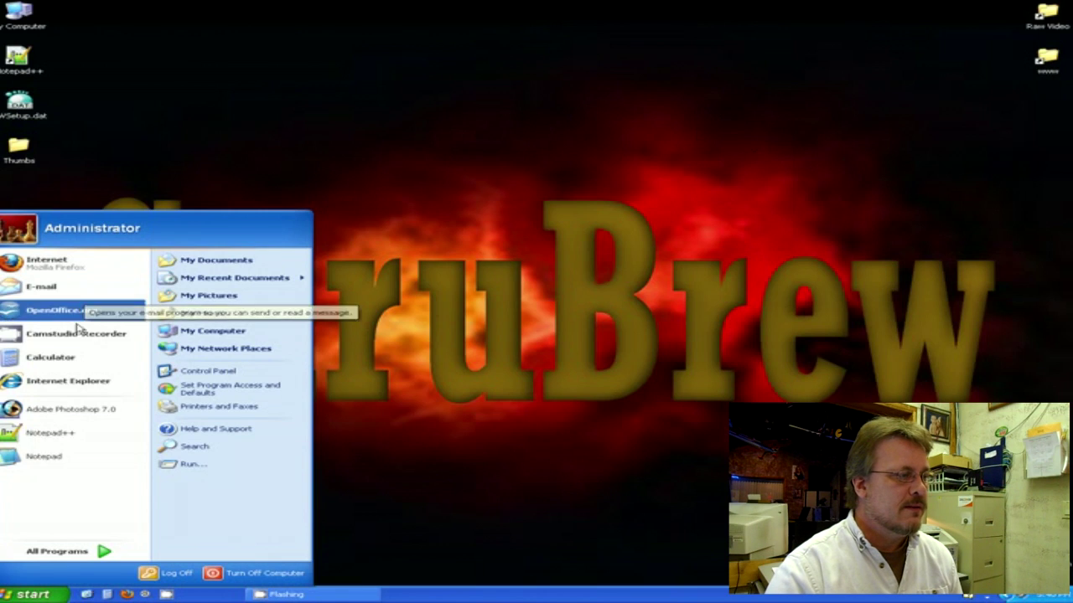
{"action": "left_click", "coordinate": [72, 386]}
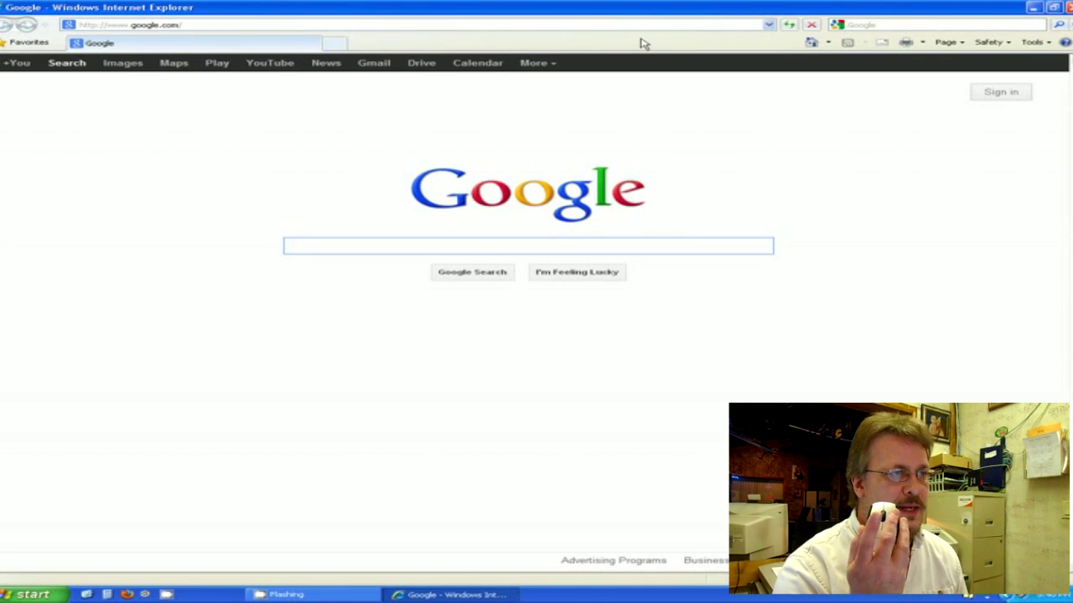
Turn on Internet Explorer's Menu Bar from the toolbar context menu, showing File through Help.
{"action": "right_click", "coordinate": [643, 43]}
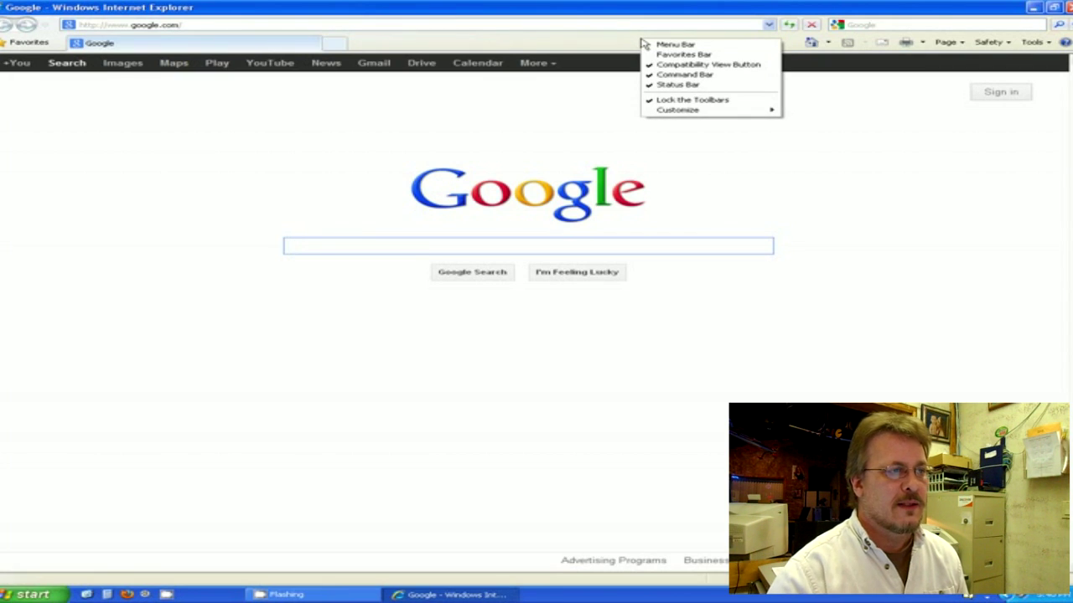
{"action": "left_click", "coordinate": [684, 46]}
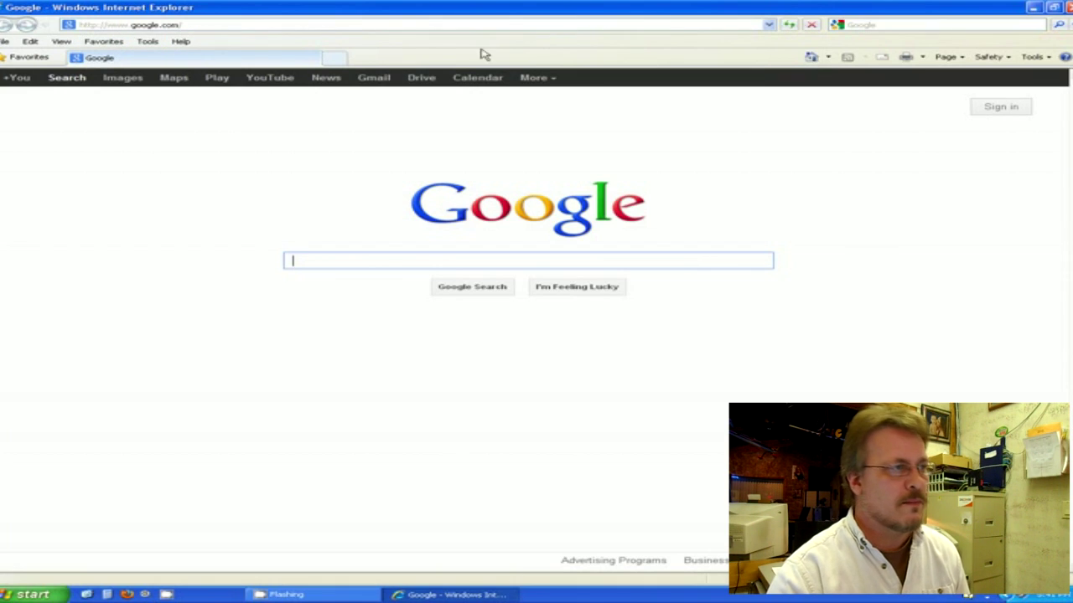
{"action": "right_click", "coordinate": [681, 46]}
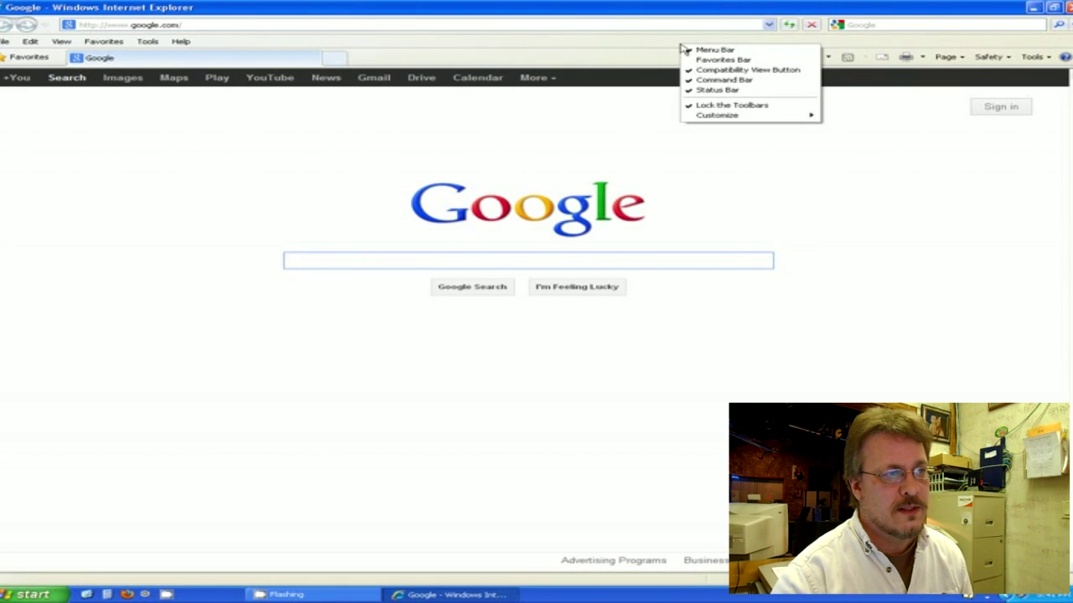
{"action": "left_click", "coordinate": [710, 51]}
{"action": "right_click", "coordinate": [644, 44]}
{"action": "left_click", "coordinate": [661, 50]}
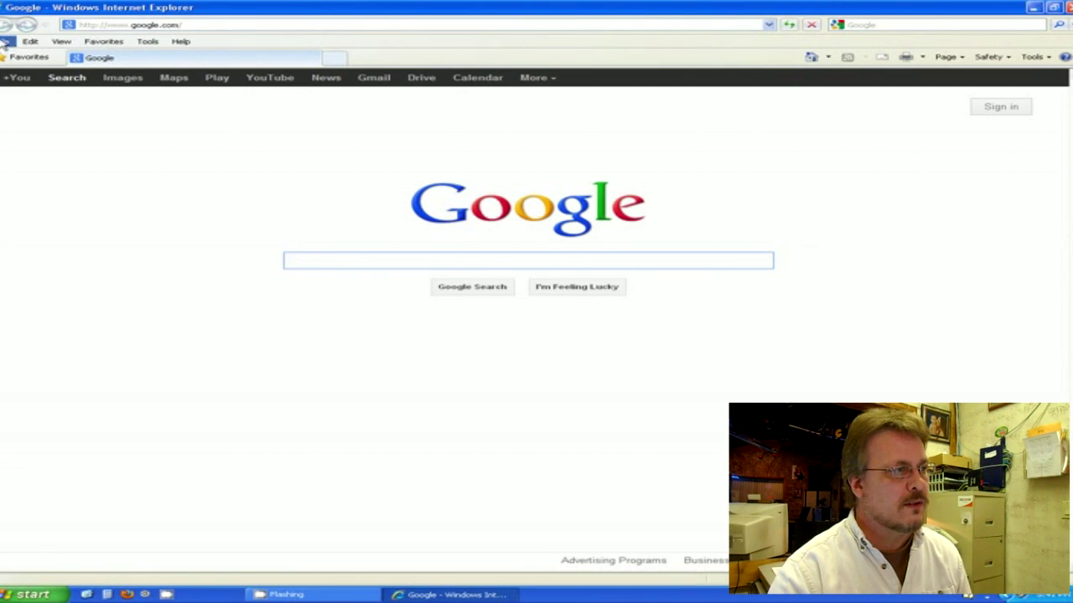
Delete temporary internet files, cookies and history via Tools > Delete Browsing History.
{"action": "left_click", "coordinate": [150, 42]}
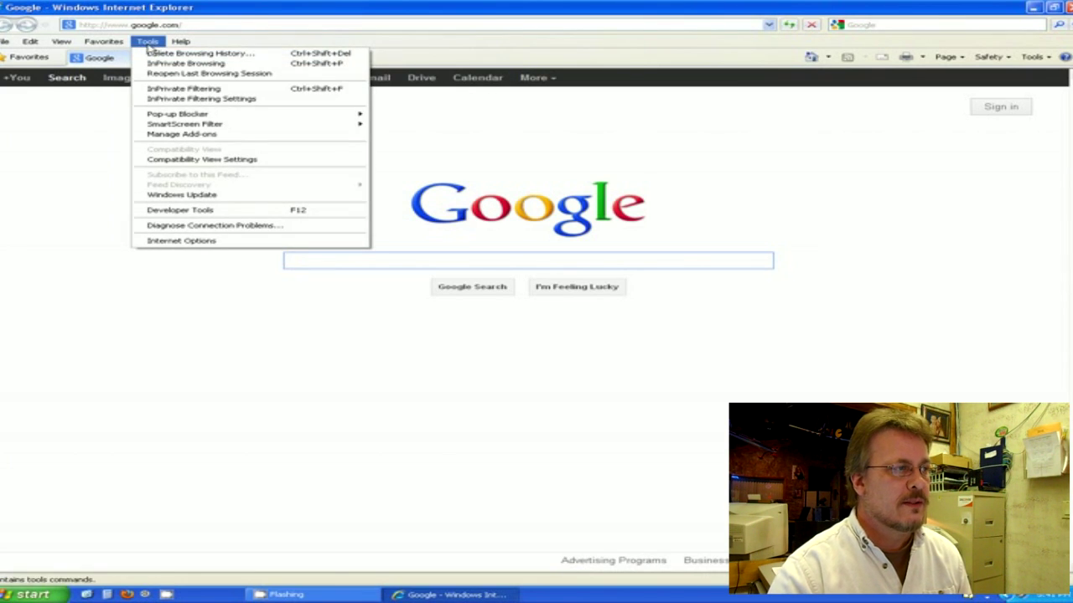
{"action": "left_click", "coordinate": [222, 56]}
{"action": "left_click_drag", "start_coordinate": [521, 166], "coordinate": [371, 144]}
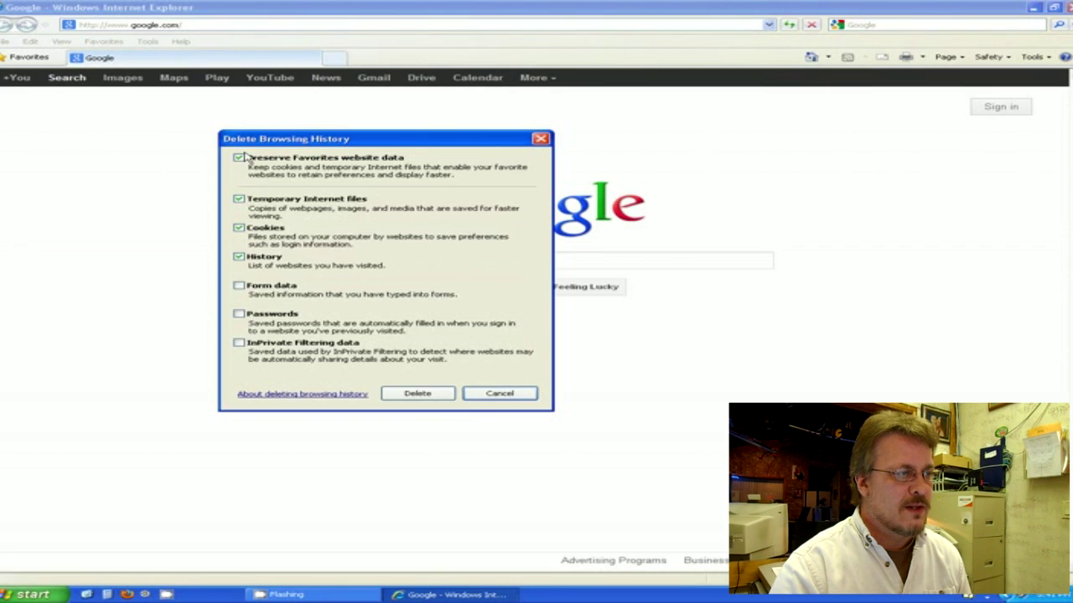
{"action": "left_click", "coordinate": [239, 256]}
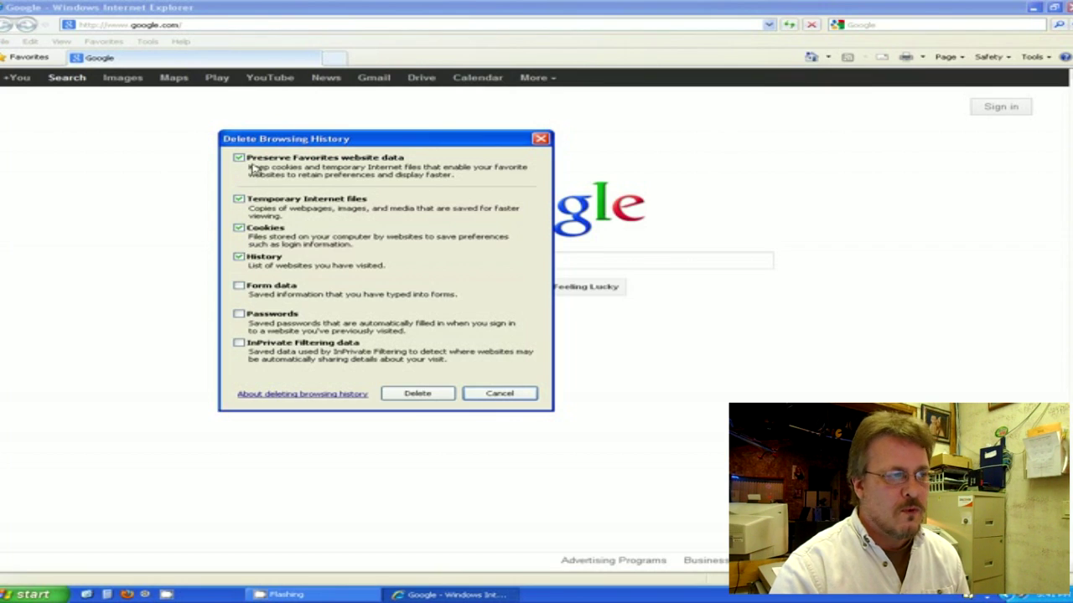
{"action": "left_click", "coordinate": [238, 258]}
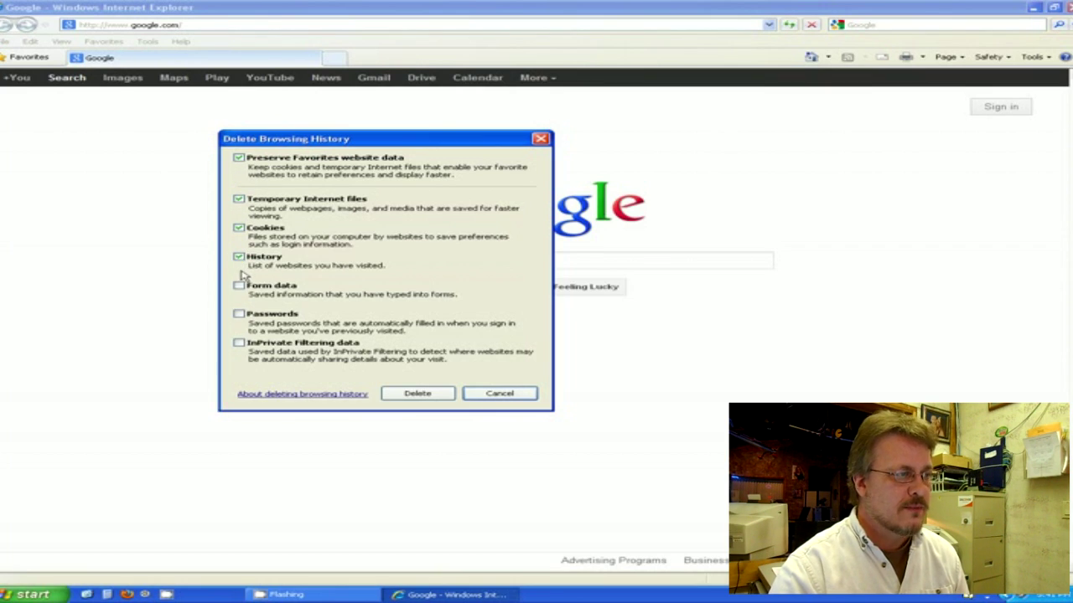
{"action": "left_click", "coordinate": [418, 394]}
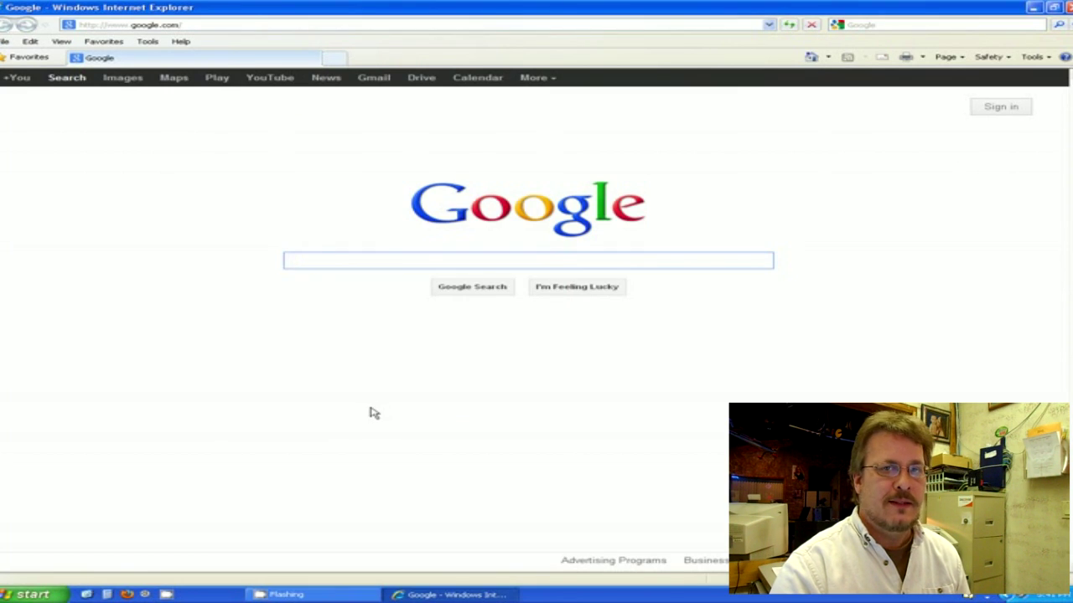